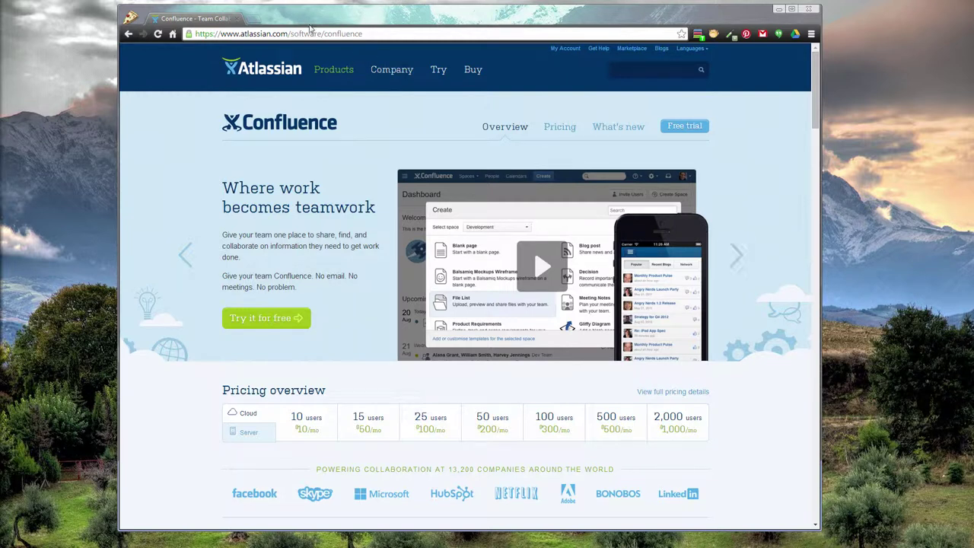
- Load kis.kuali.org in a new tab and open the Kuali Wiki from its Services list
left_click(255, 19)
type("kis")
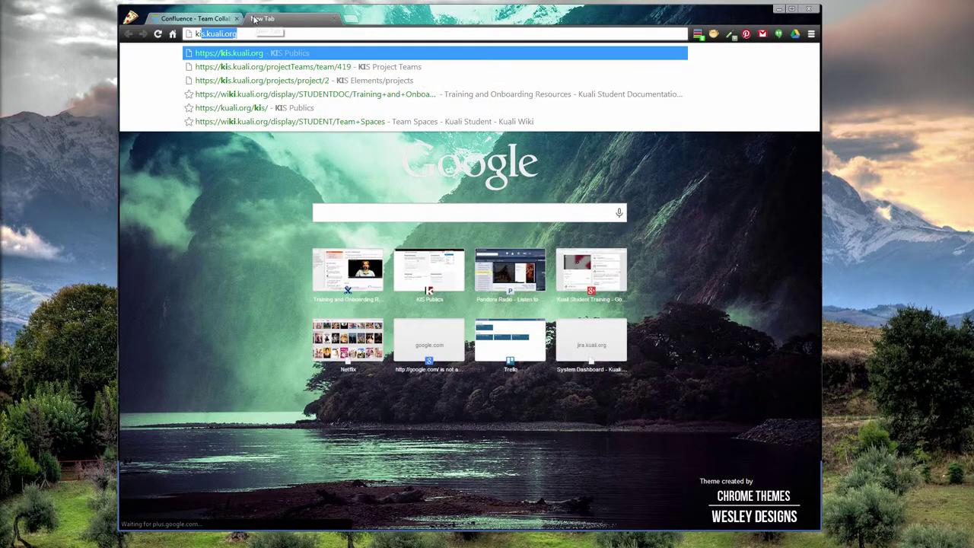
type(".kuali.org")
key("Return")
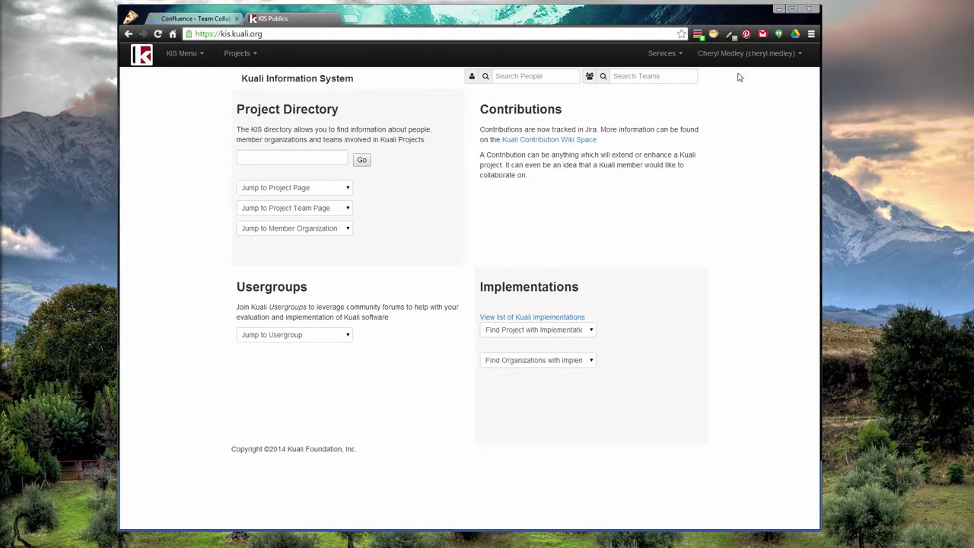
left_click(659, 56)
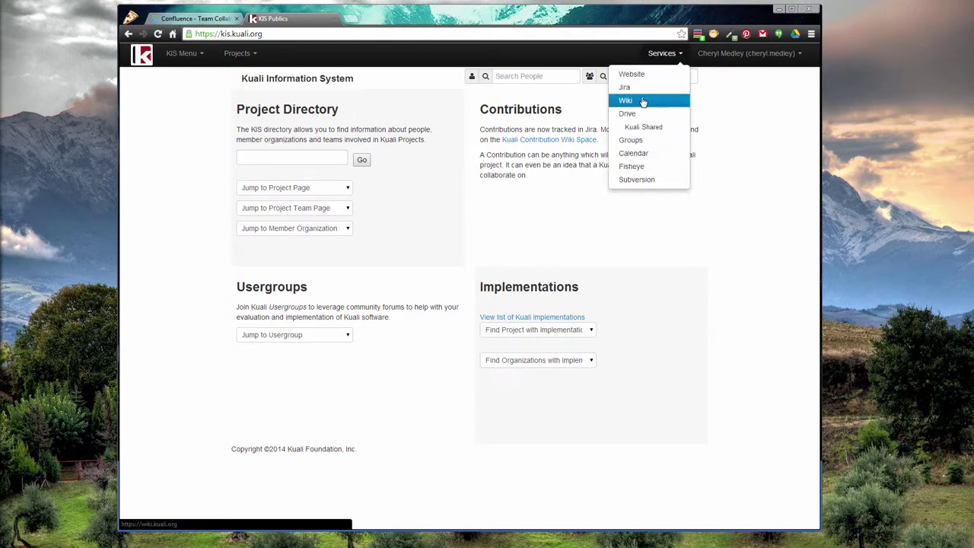
left_click(643, 101)
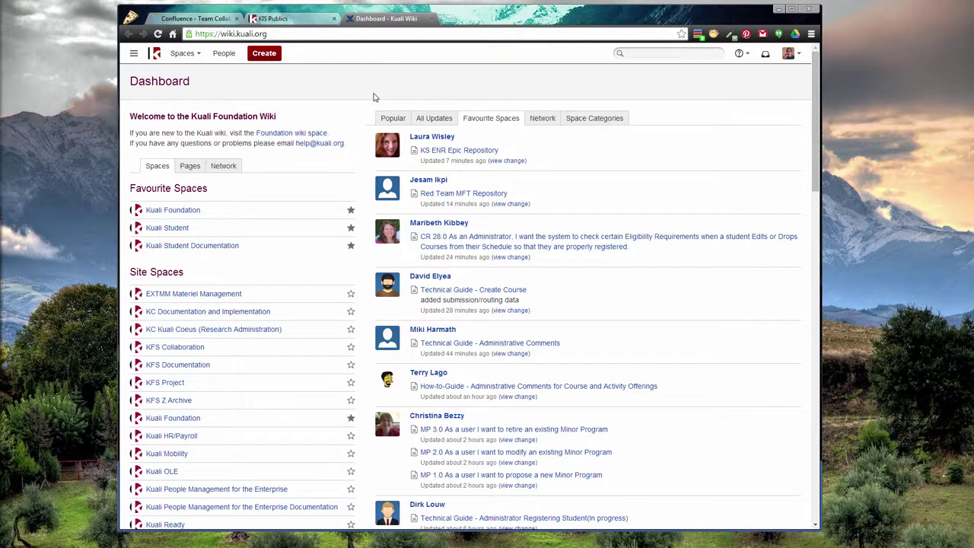
left_click(424, 121)
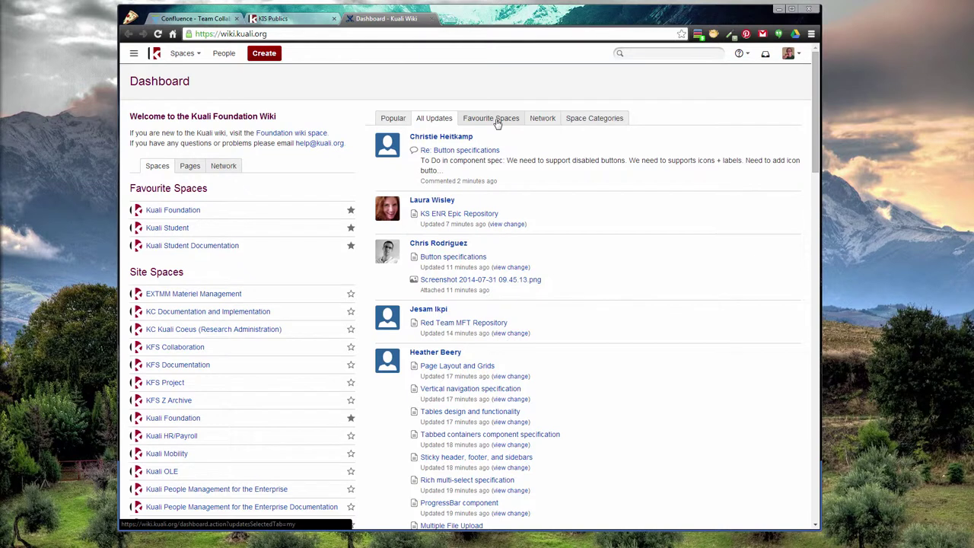
left_click(491, 120)
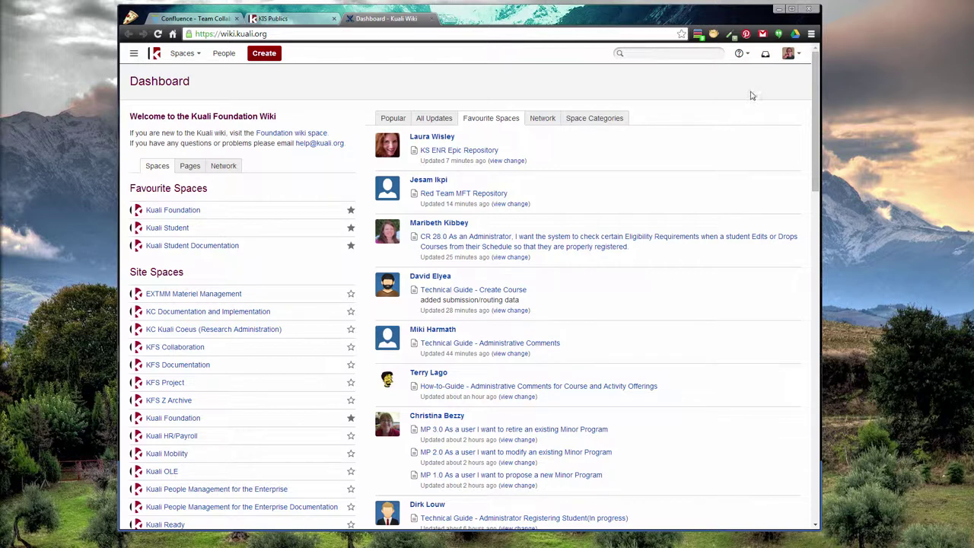
- Upload profile picture.jpg through the Picture settings of your Confluence profile
left_click(799, 60)
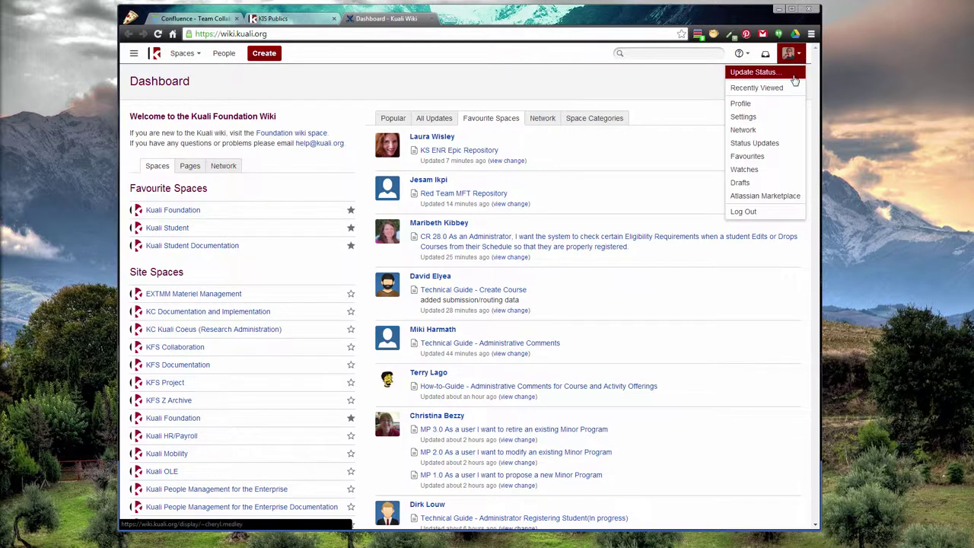
left_click(776, 112)
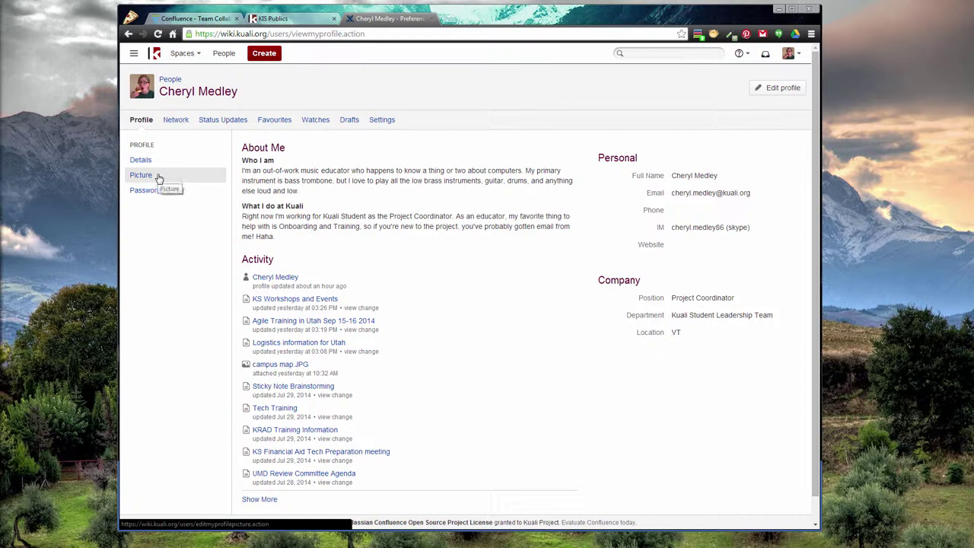
left_click(158, 176)
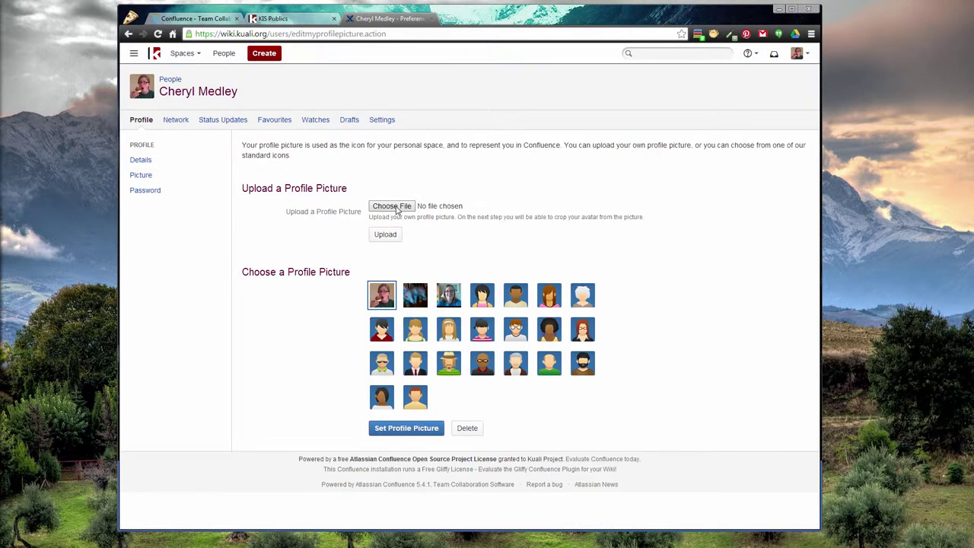
left_click(396, 210)
left_click_drag(598, 135, 598, 200)
left_click(251, 187)
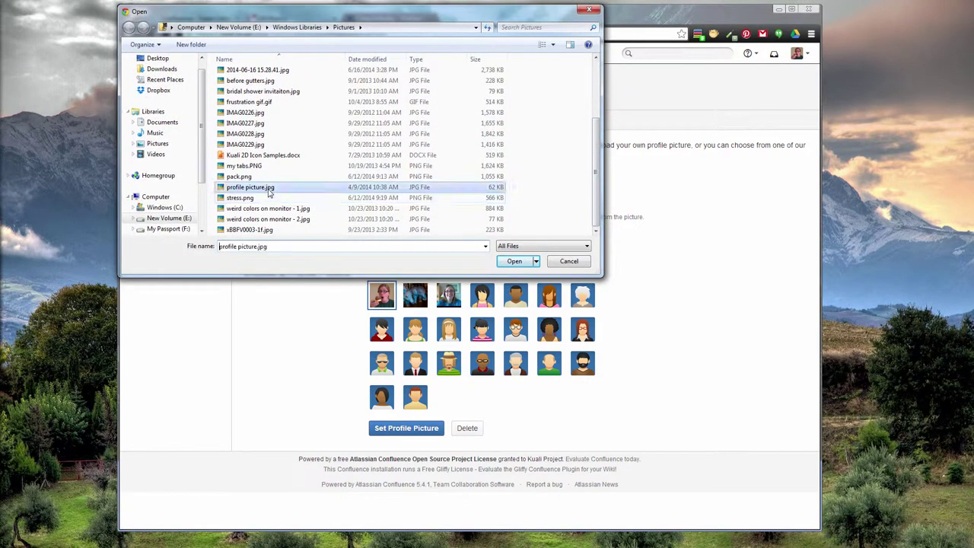
left_click(514, 260)
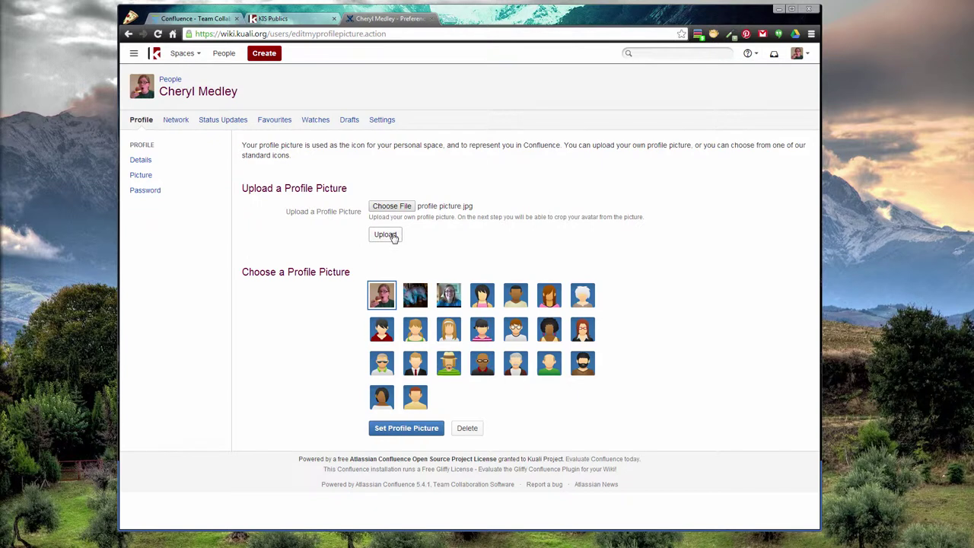
left_click(389, 236)
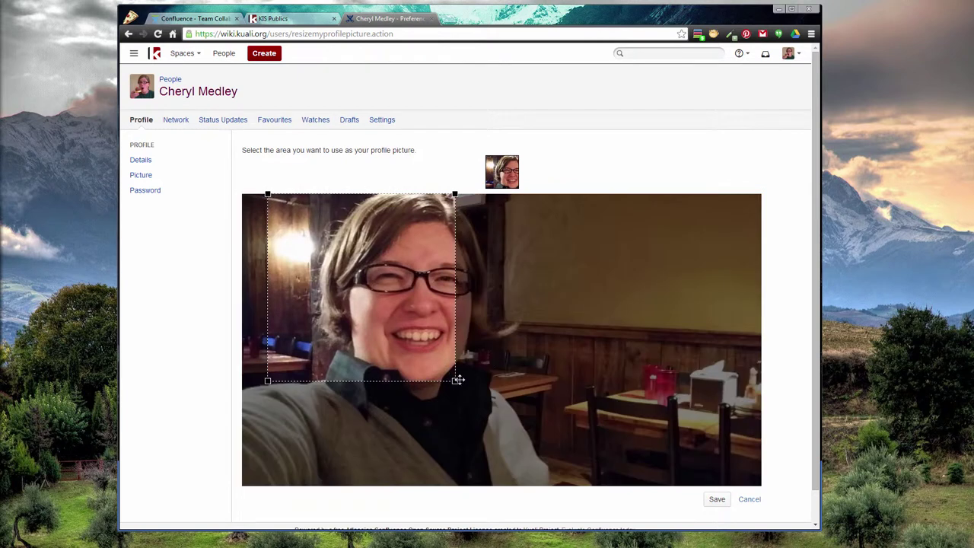
- Enlarge the crop area to cover the whole face, save it, and make it the profile picture
left_click_drag(457, 379, 549, 485)
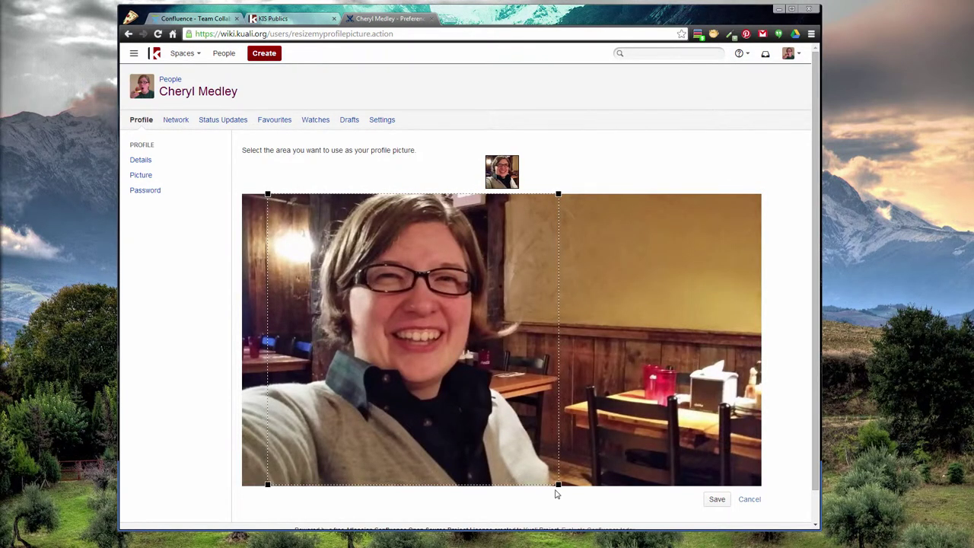
left_click_drag(465, 429, 561, 485)
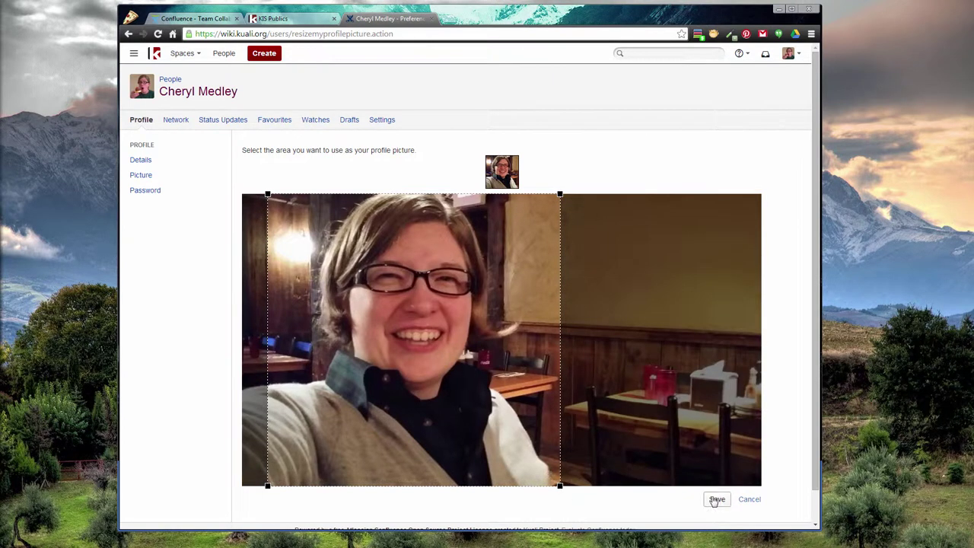
left_click(716, 500)
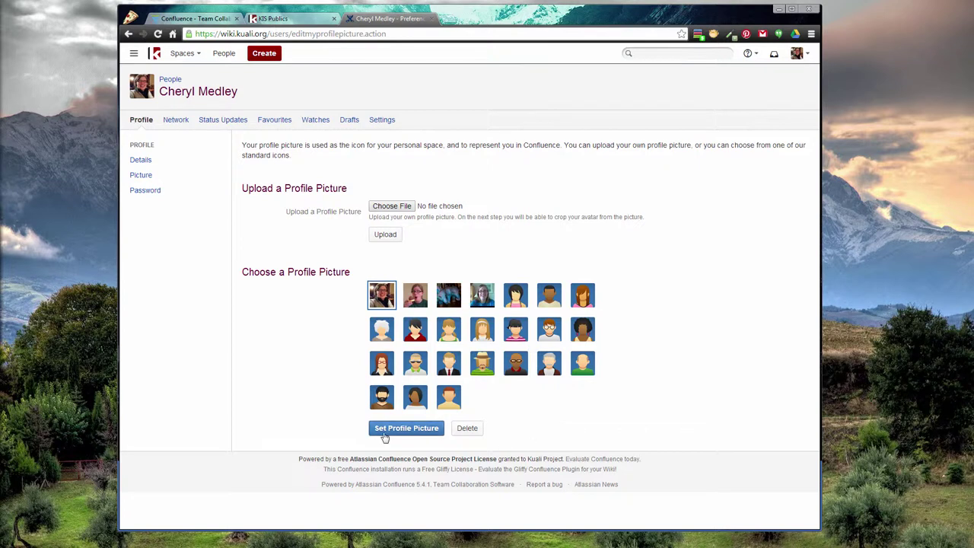
left_click(386, 435)
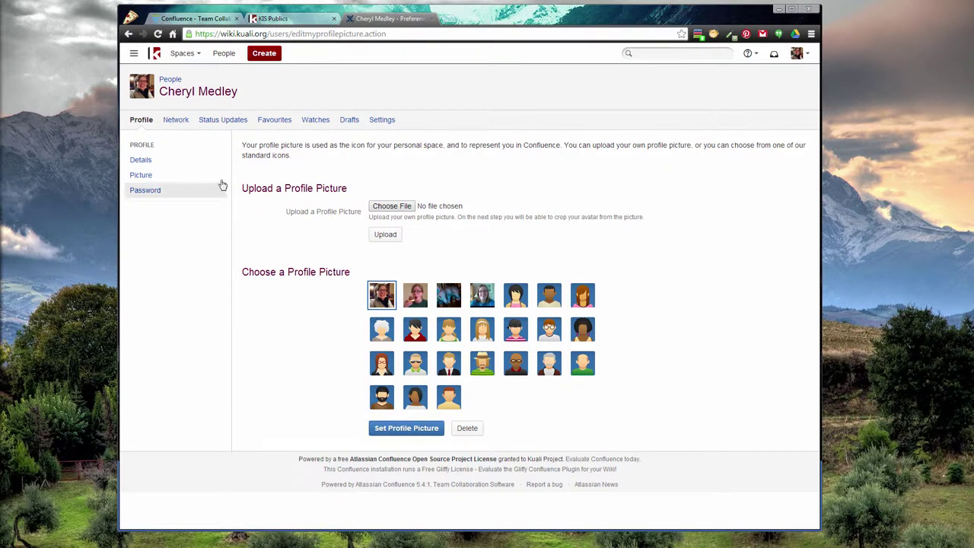
- Get ready to use the Create button in the top navigation bar
mouse_move(151, 90)
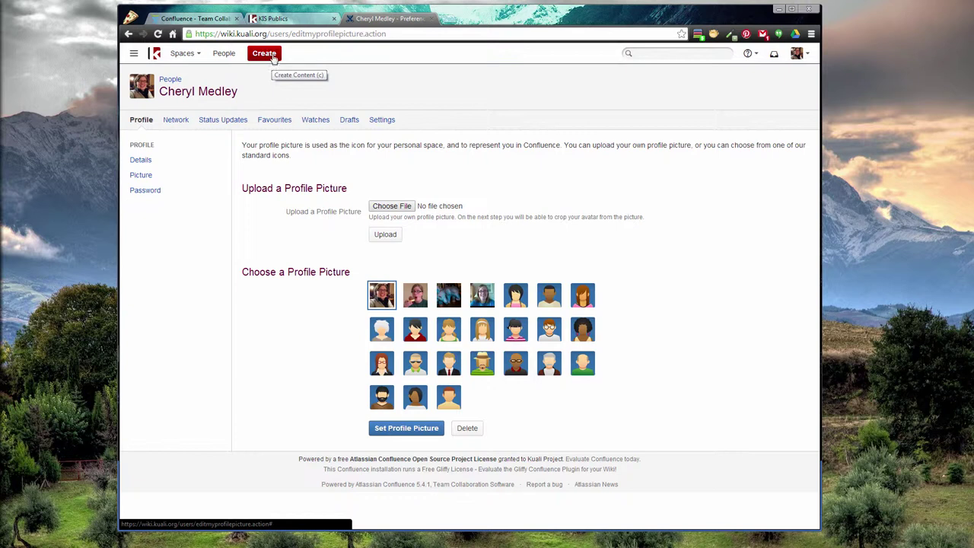
- Browse the Kuali Student templates in the Create dialog, then close it without creating anything
left_click(273, 61)
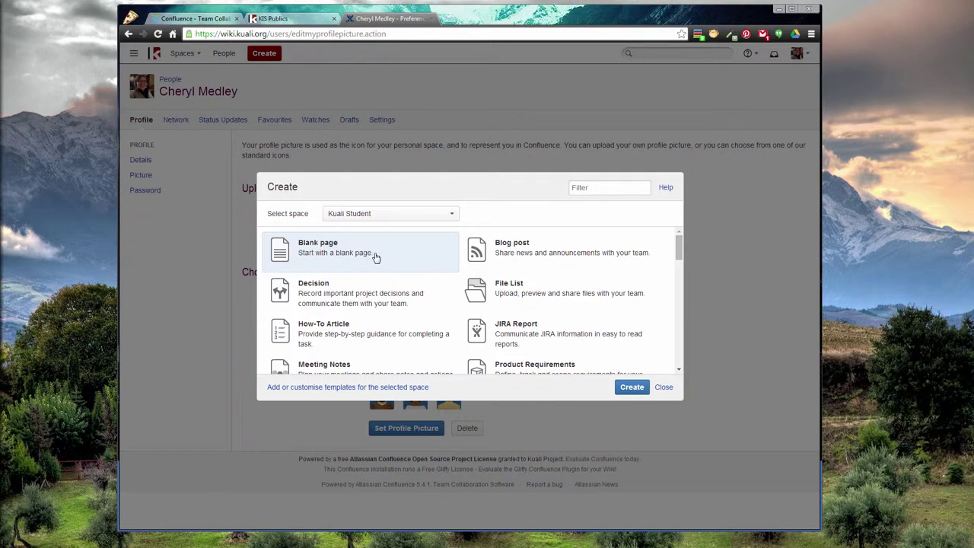
left_click_drag(679, 247, 699, 238)
left_click_drag(683, 245, 691, 315)
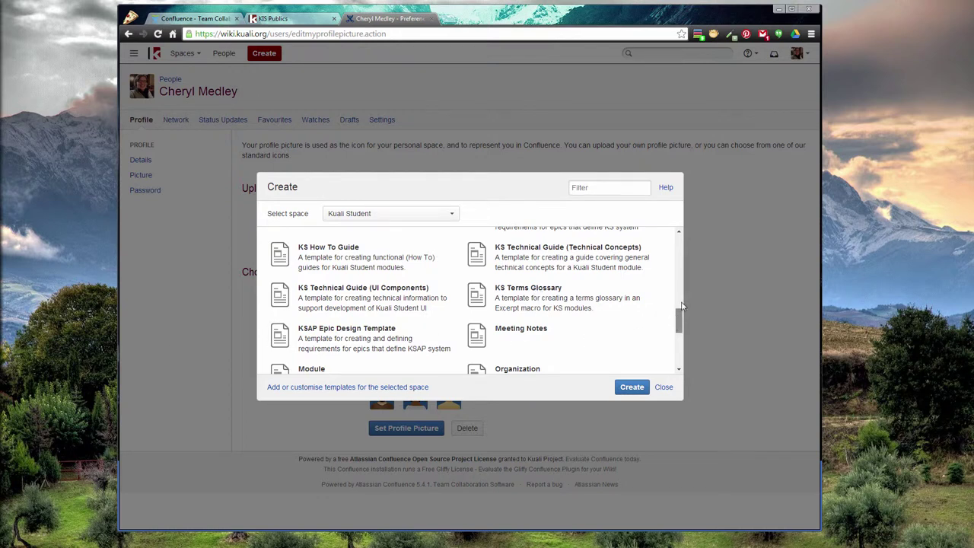
left_click_drag(679, 320, 691, 236)
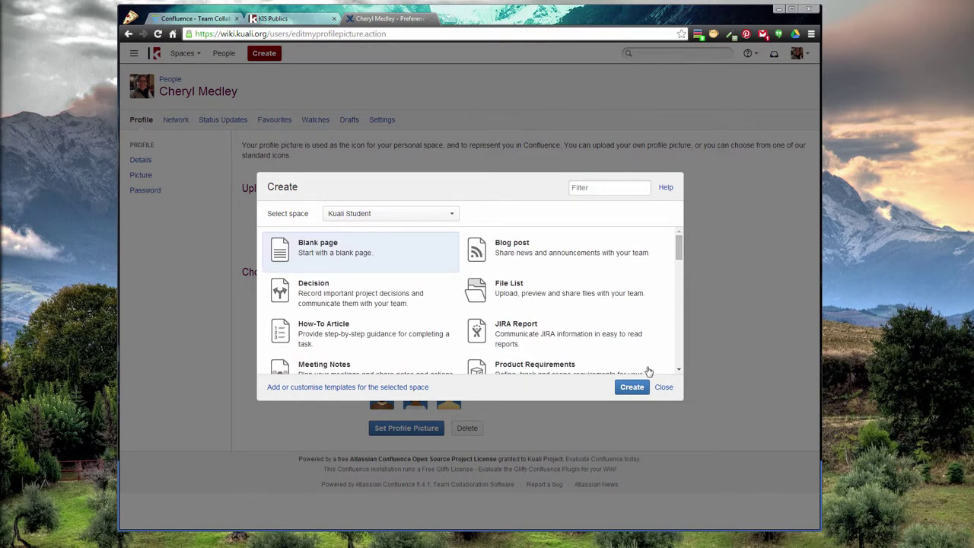
left_click(636, 388)
left_click(665, 388)
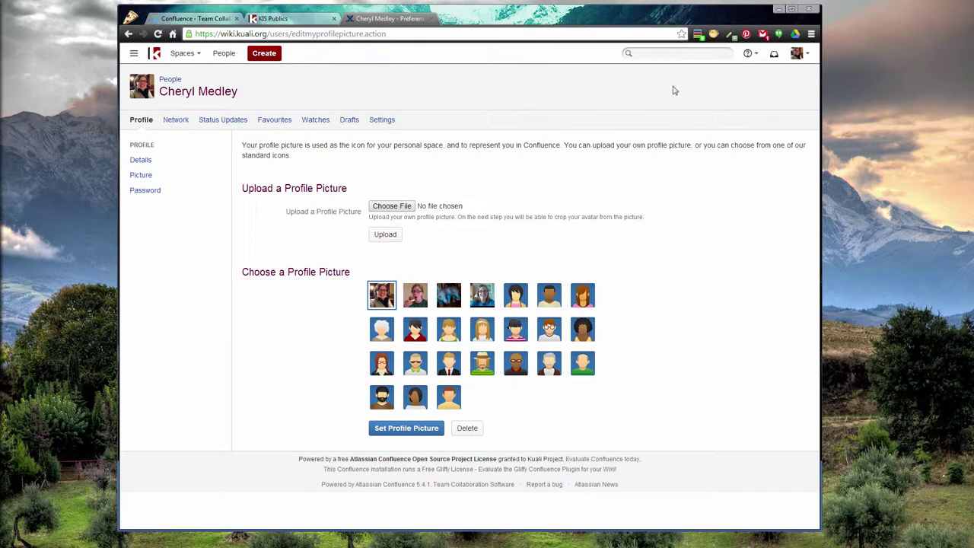
- Quick-search the wiki for the user's first name
left_click(663, 53)
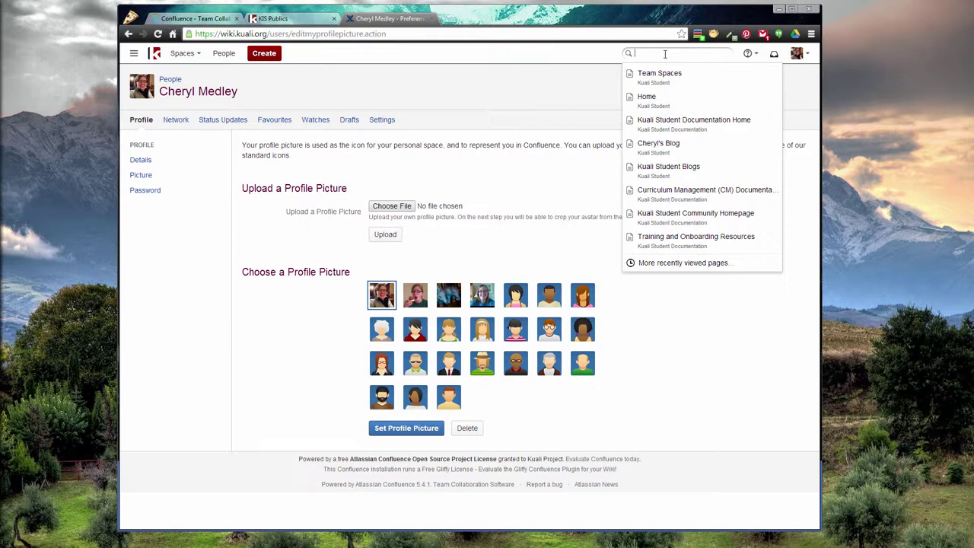
type("Cheryl")
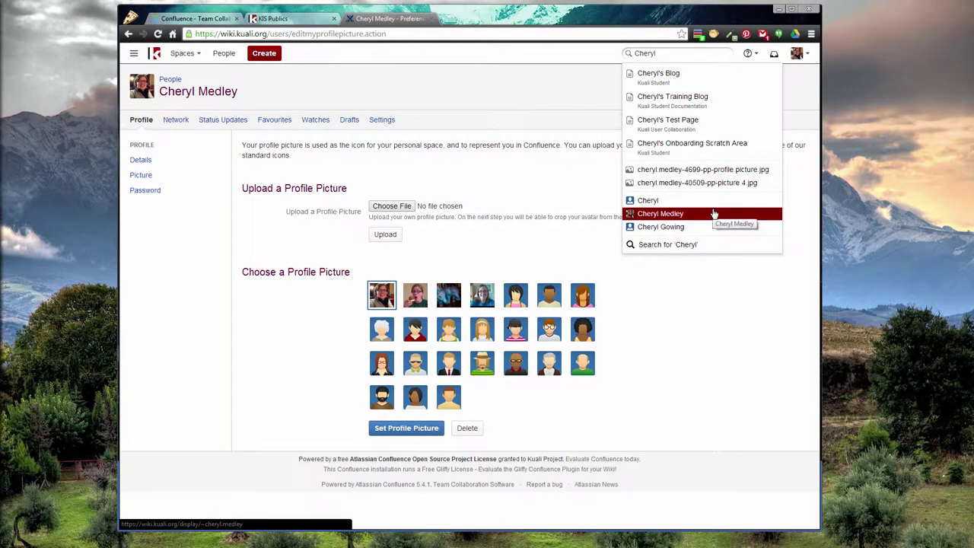
- Dismiss the suggestions, go to the Kuali Student Documentation space, and use its sidebar search
left_click(726, 294)
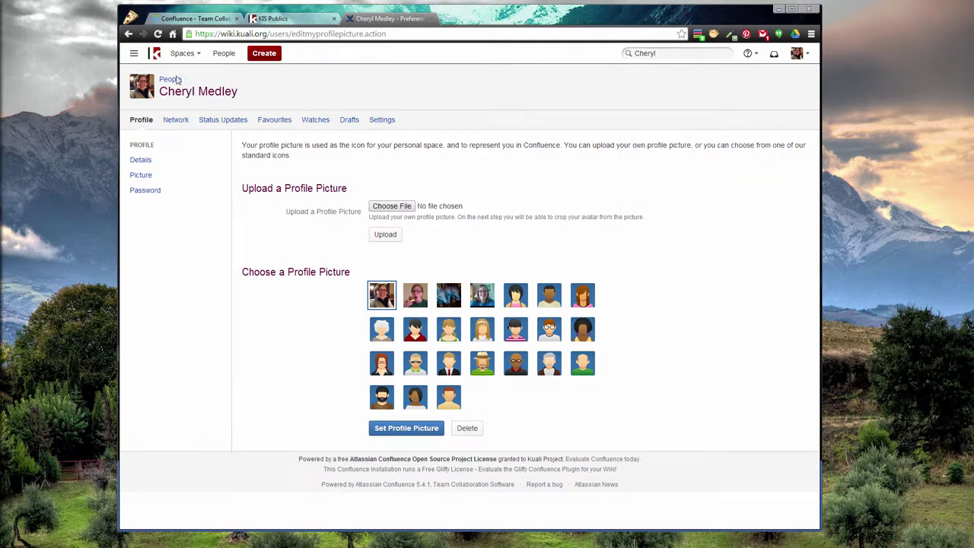
left_click(182, 53)
left_click(190, 98)
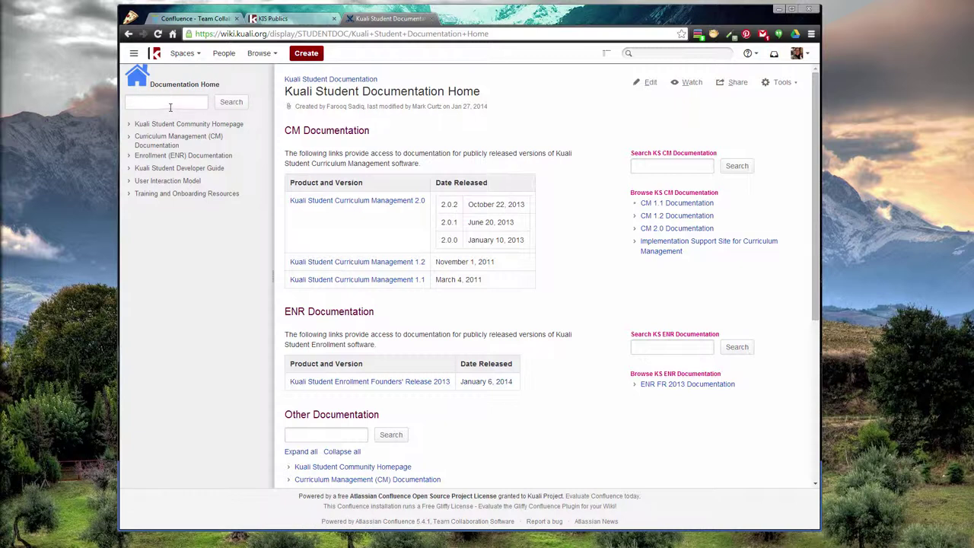
left_click(171, 105)
left_click(4, 512)
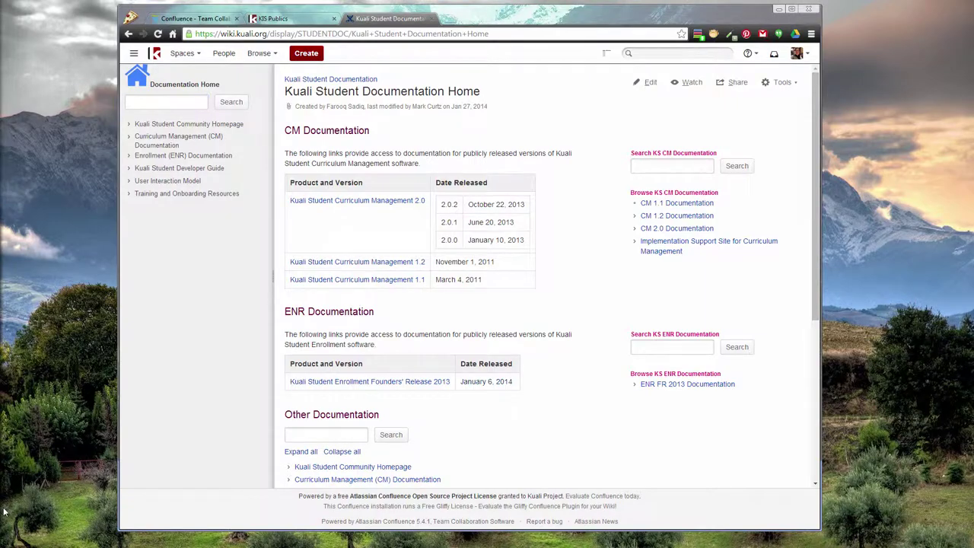